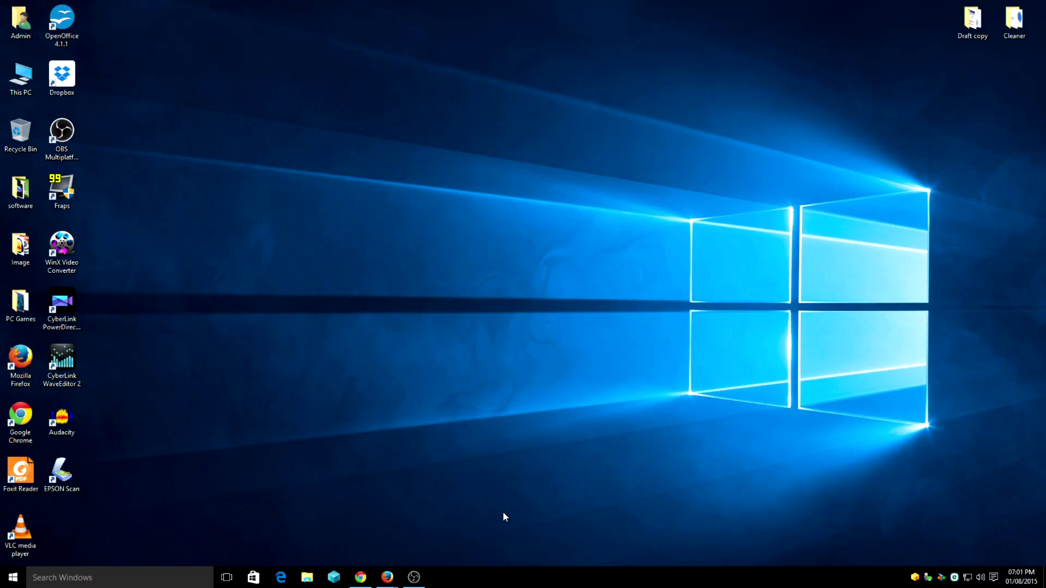
Step: Confirm Cortana and online web results are both Off, then move on to the Privacy General settings
click(119, 580)
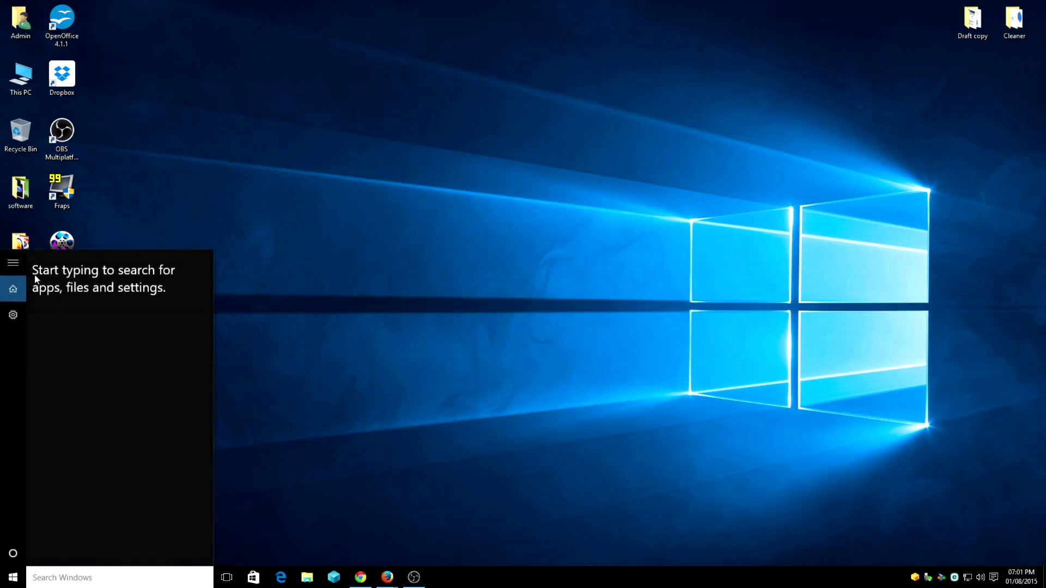
click(14, 265)
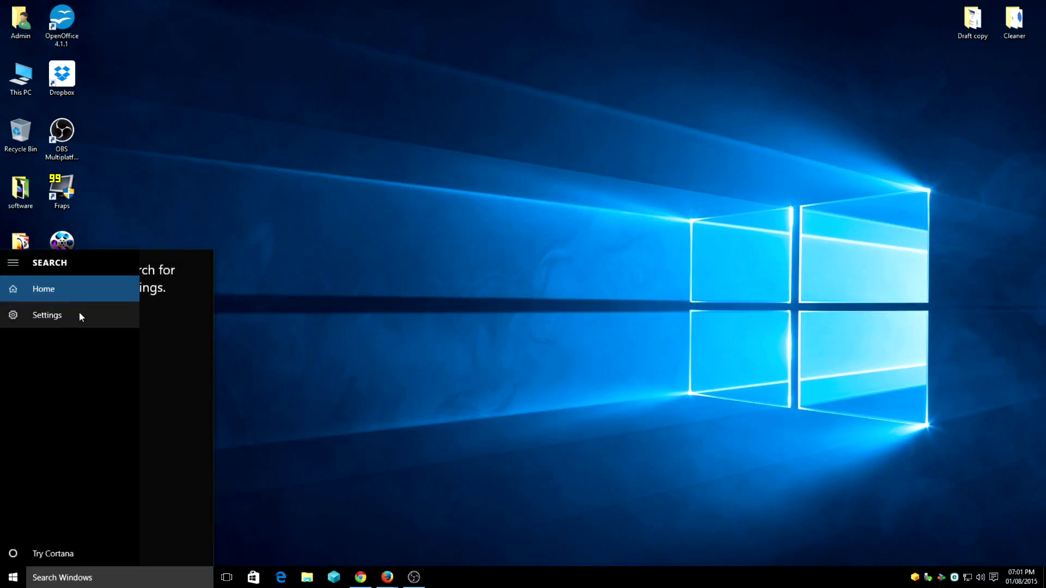
click(80, 313)
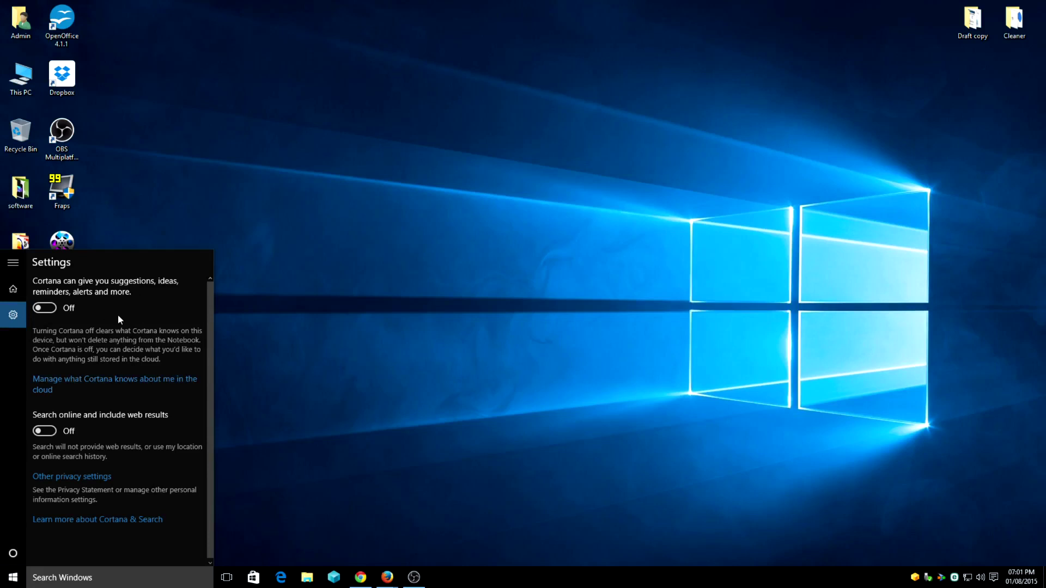
click(45, 308)
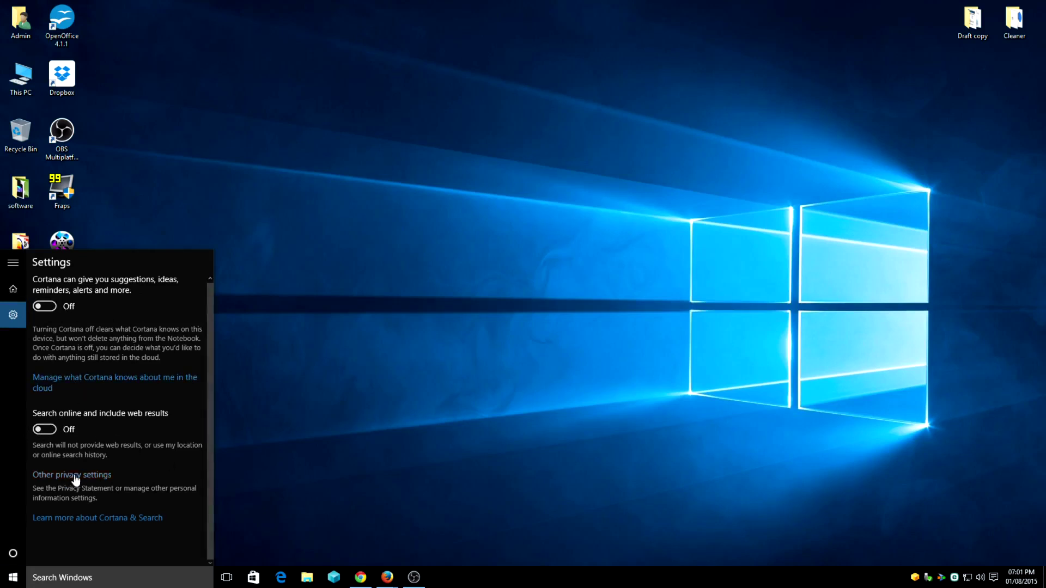
click(104, 475)
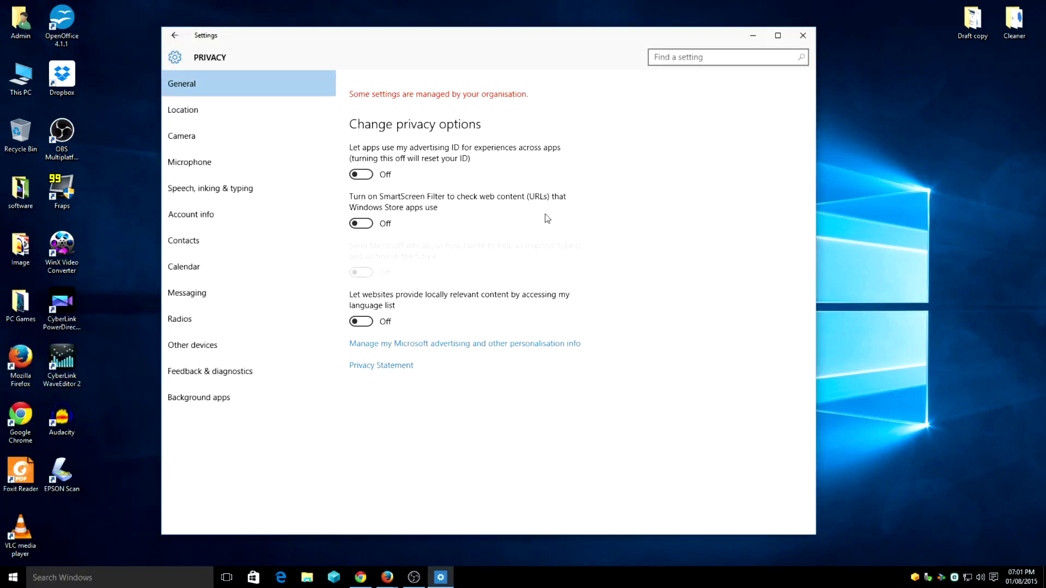
Step: Reopen Windows Settings through the Action Centre and go to the Privacy Location page
click(802, 35)
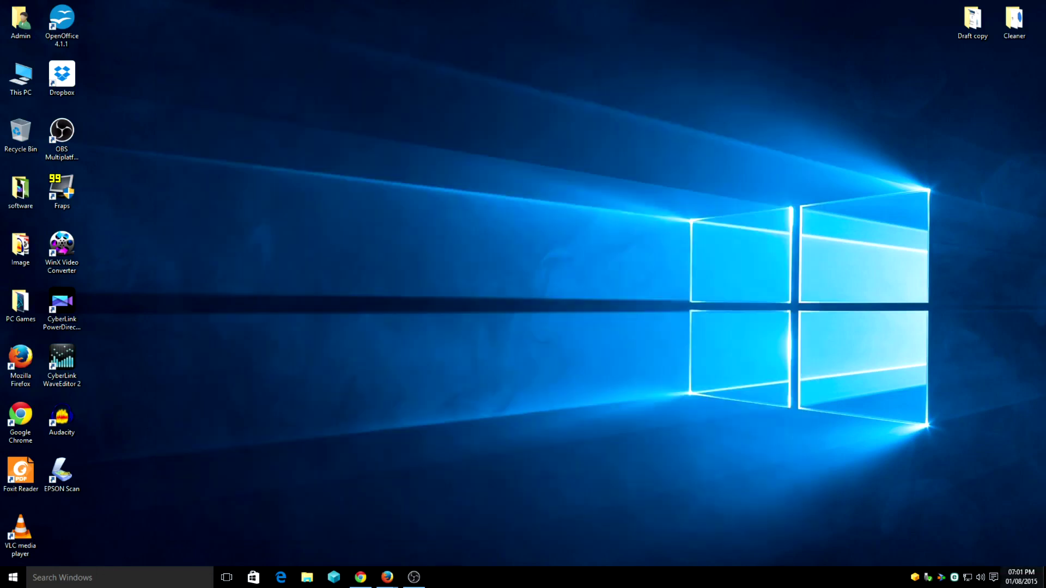
click(994, 578)
click(1024, 510)
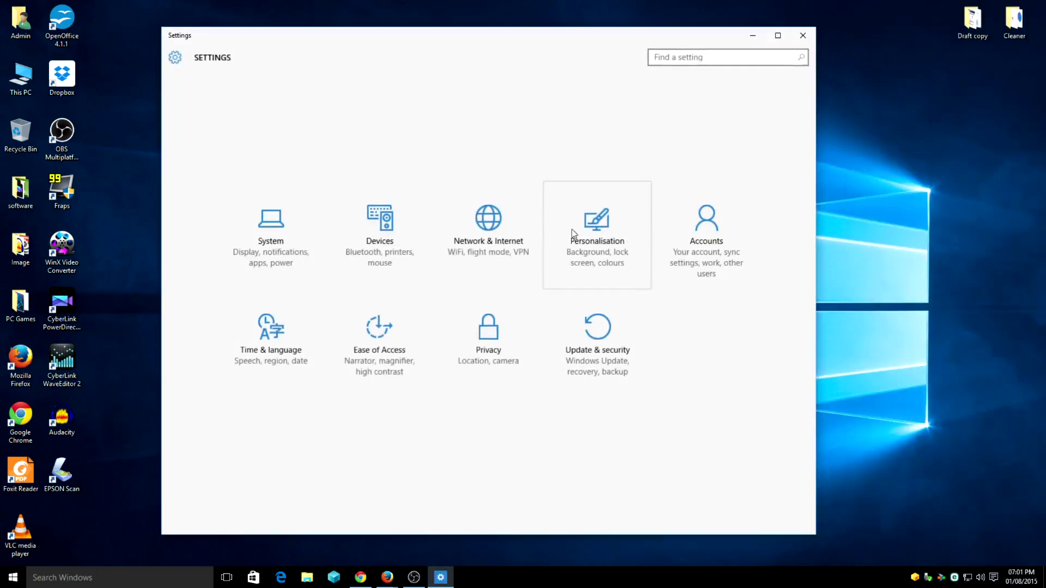
click(492, 364)
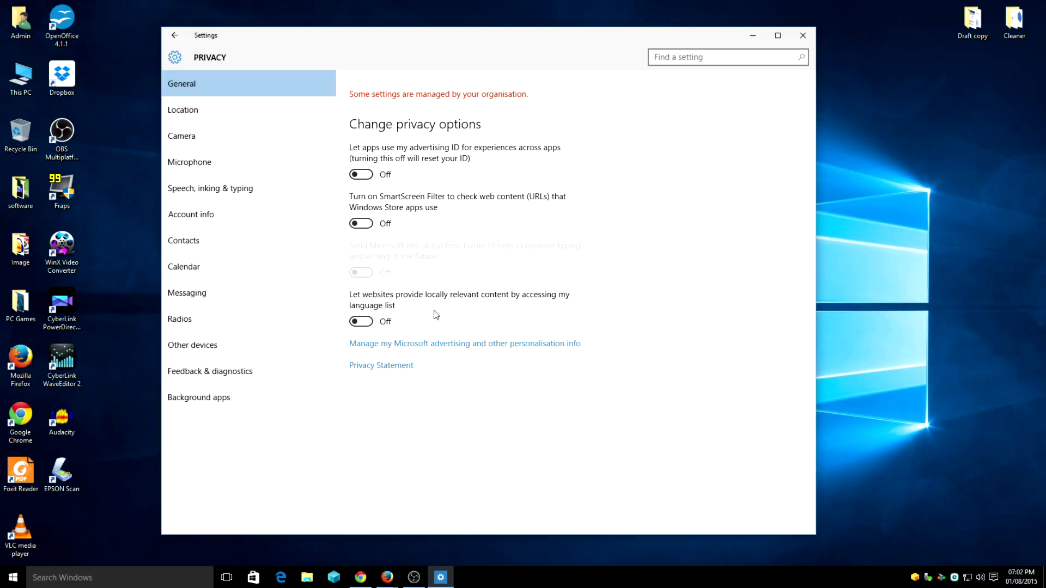
click(255, 110)
Step: Review the Location privacy settings, then view the Camera privacy page
scroll(557, 161, down, 2)
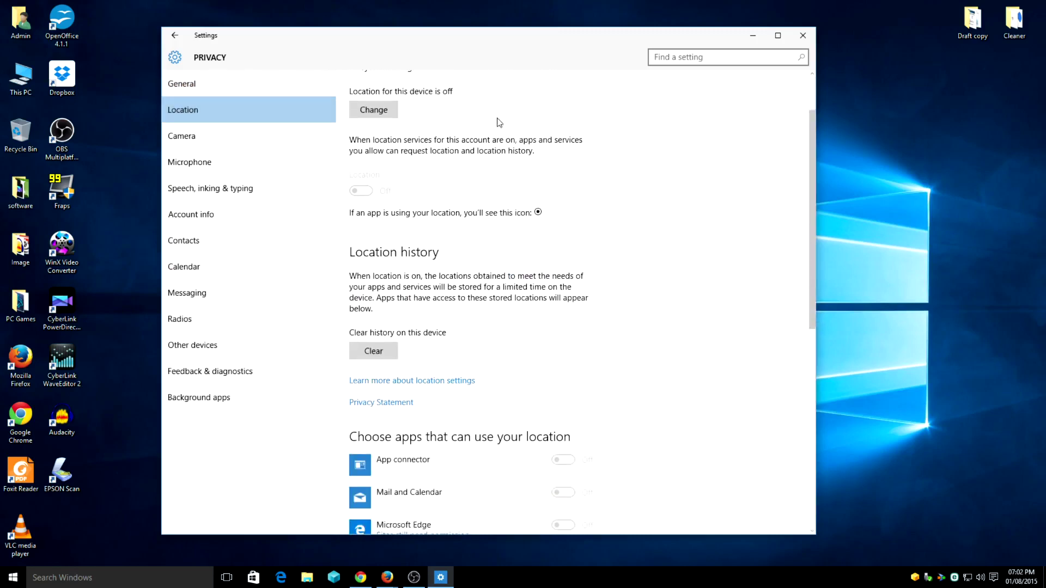
scroll(459, 136, up, 2)
scroll(539, 227, down, 1)
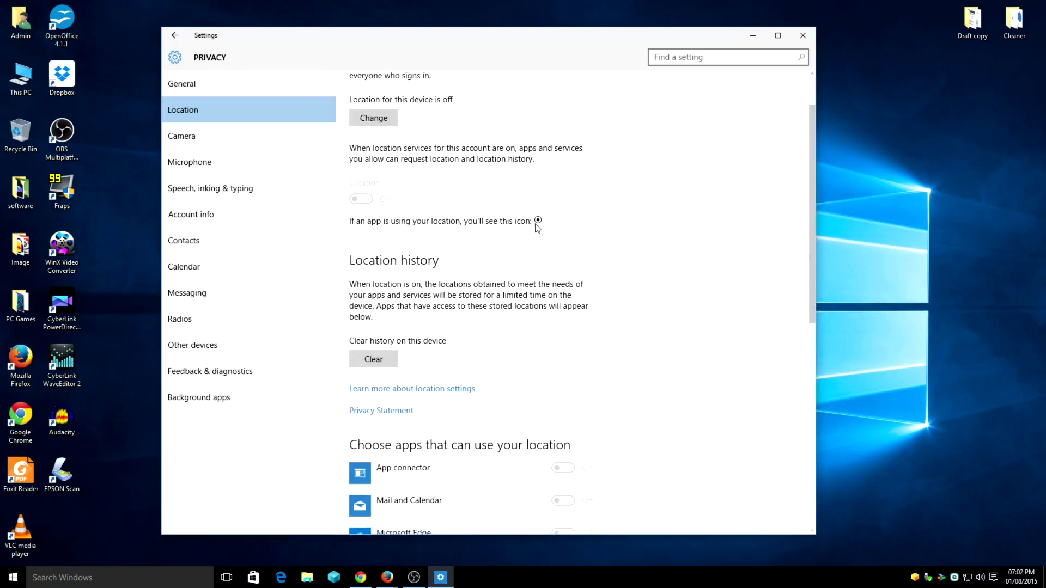
scroll(545, 185, down, 1)
scroll(548, 185, down, 1)
scroll(548, 189, down, 2)
scroll(548, 188, down, 1)
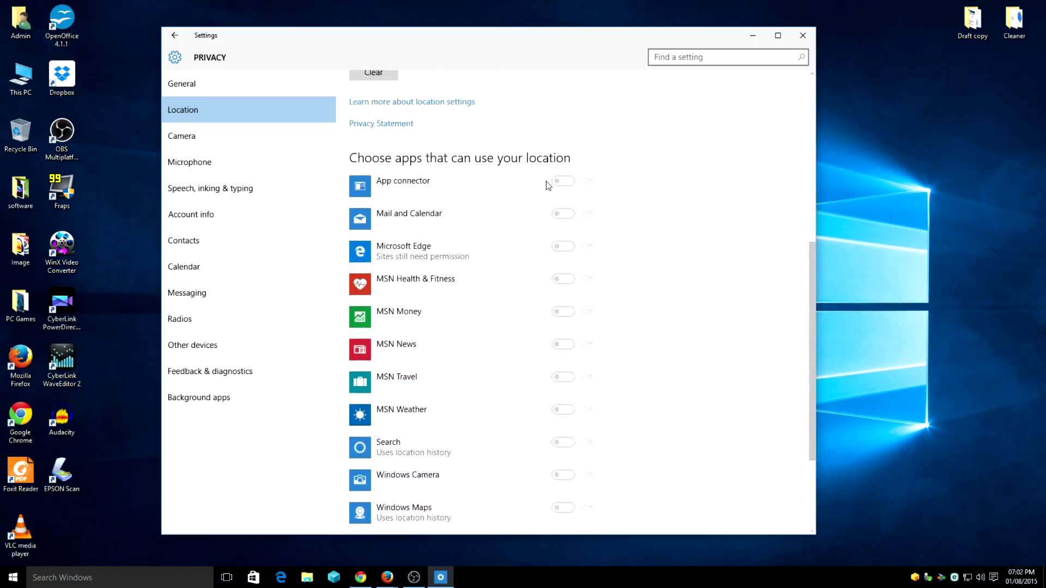
scroll(547, 182, down, 2)
scroll(548, 184, up, 3)
scroll(548, 185, up, 3)
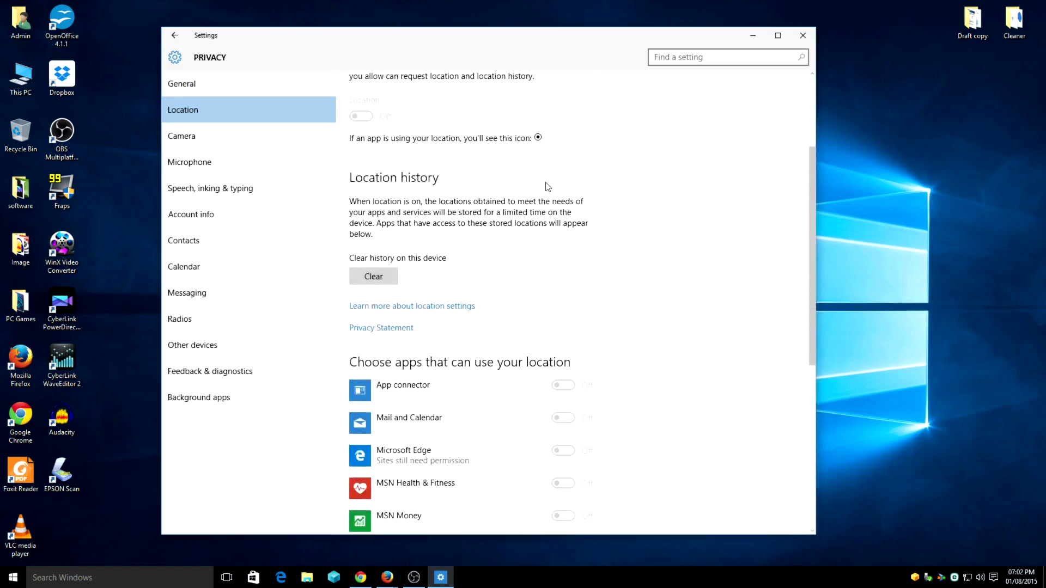
scroll(547, 183, up, 1)
scroll(546, 180, up, 1)
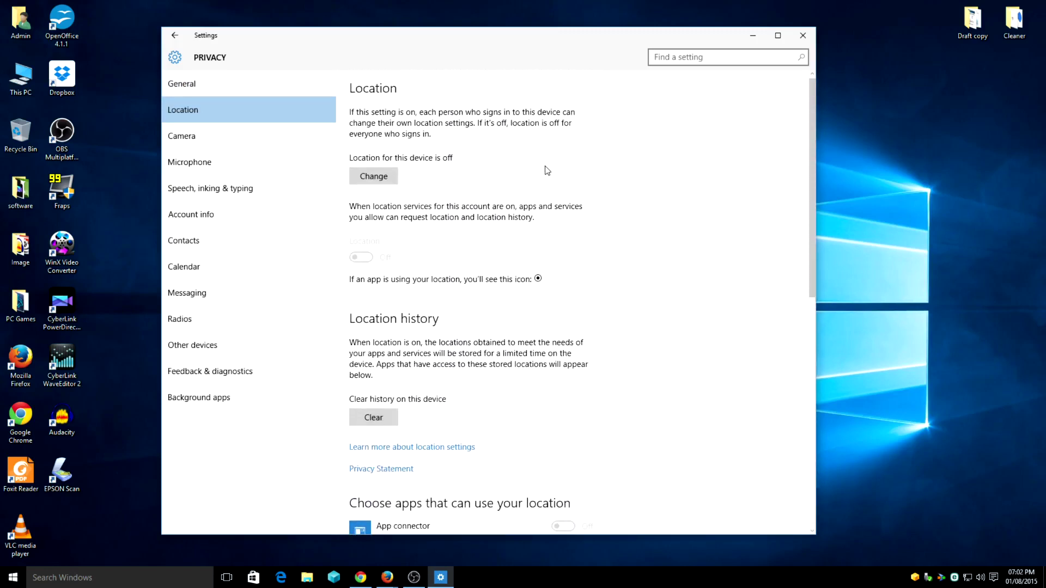
click(312, 139)
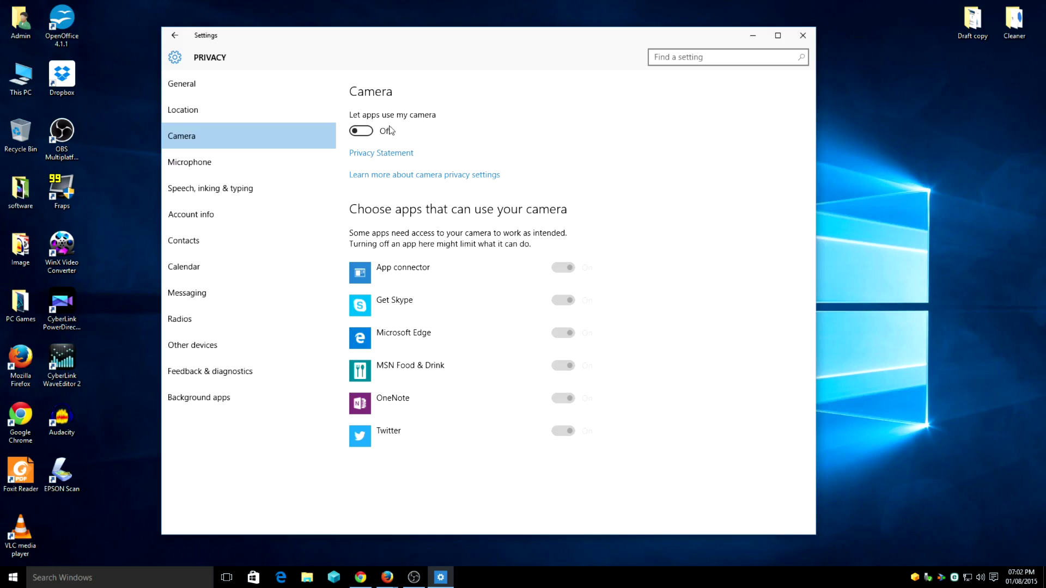
Step: Check the Microphone, Speech inking & typing, Account info and Contacts privacy pages in turn
click(302, 158)
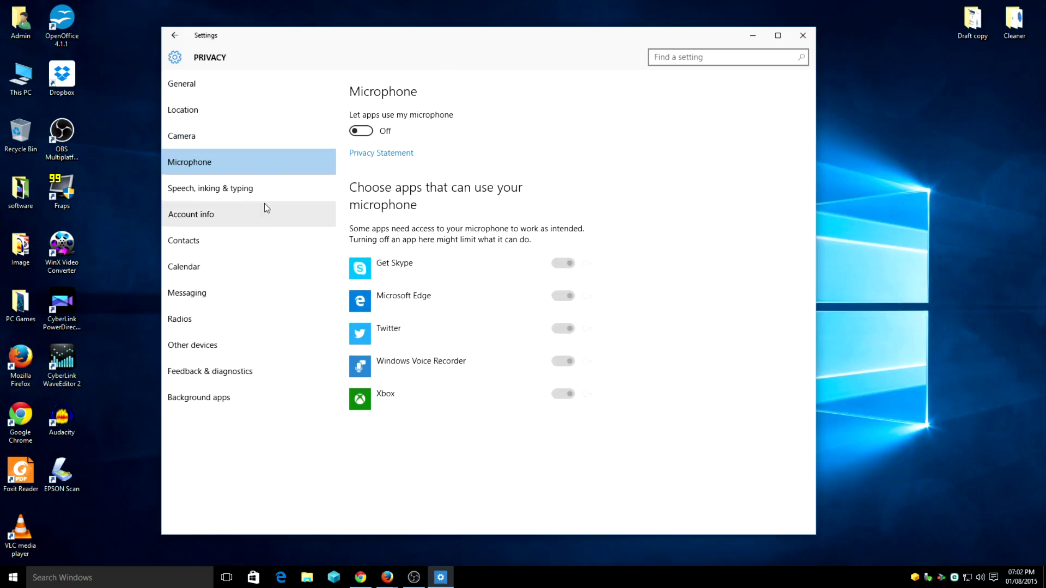
click(252, 188)
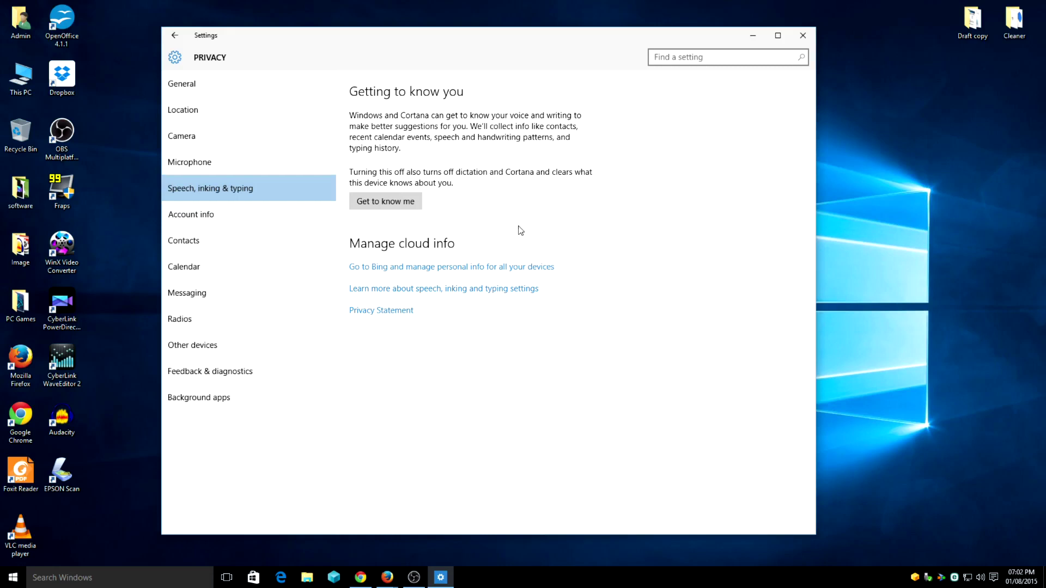
click(303, 220)
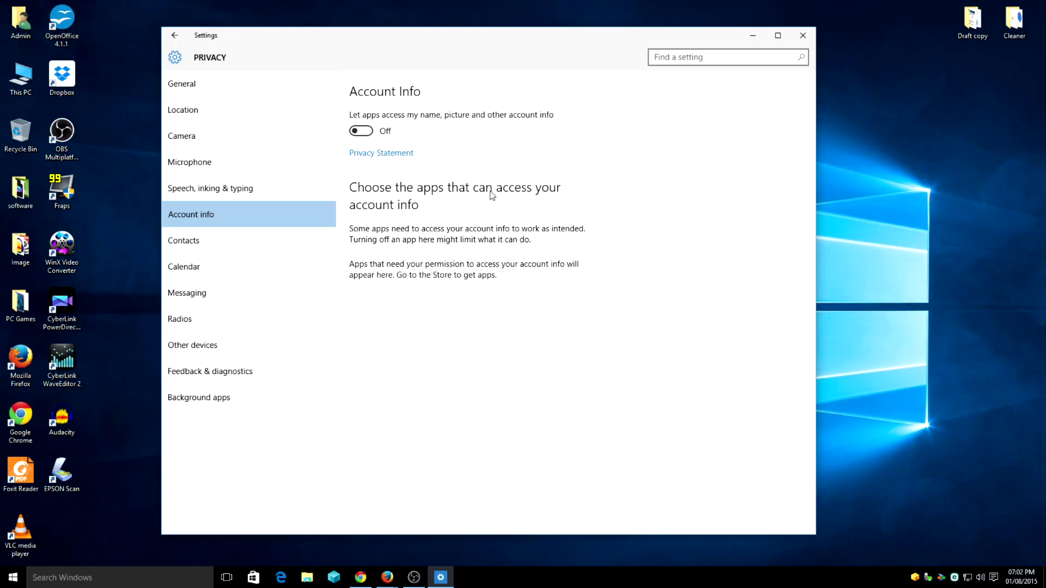
click(313, 244)
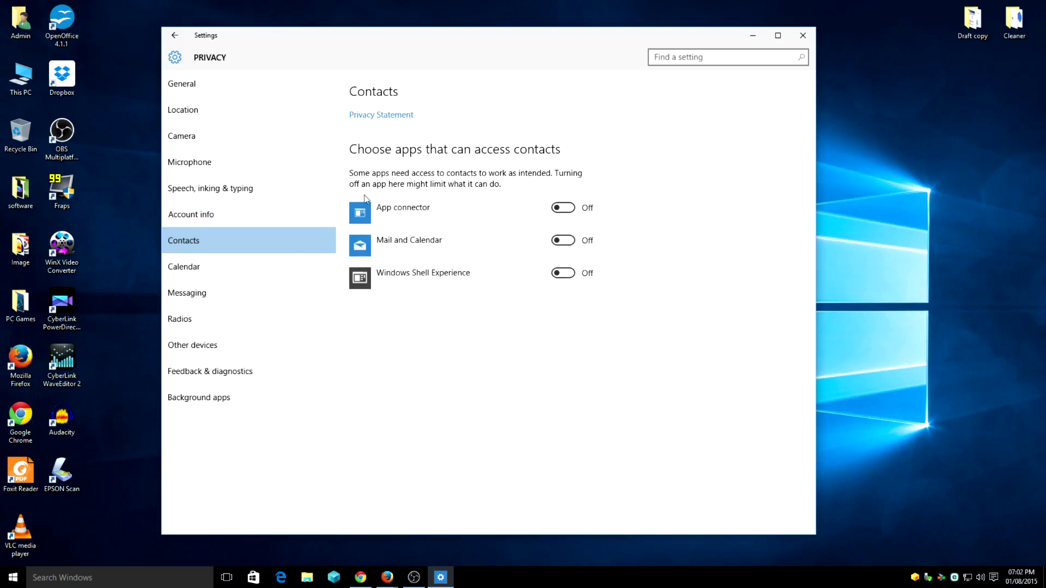
Step: Check the Calendar, Messaging, Radios and Other devices privacy pages in turn
click(303, 272)
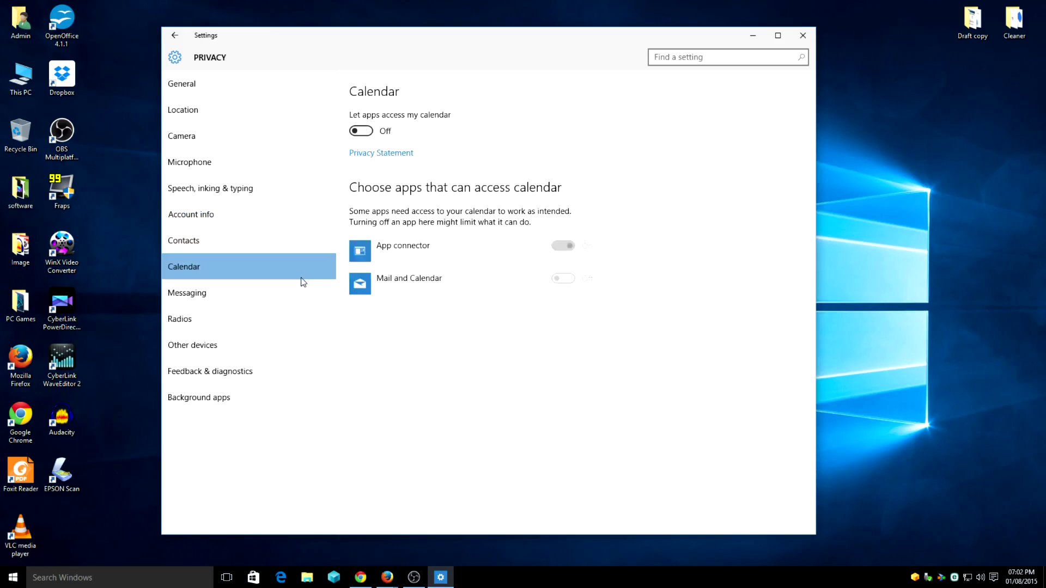
click(290, 294)
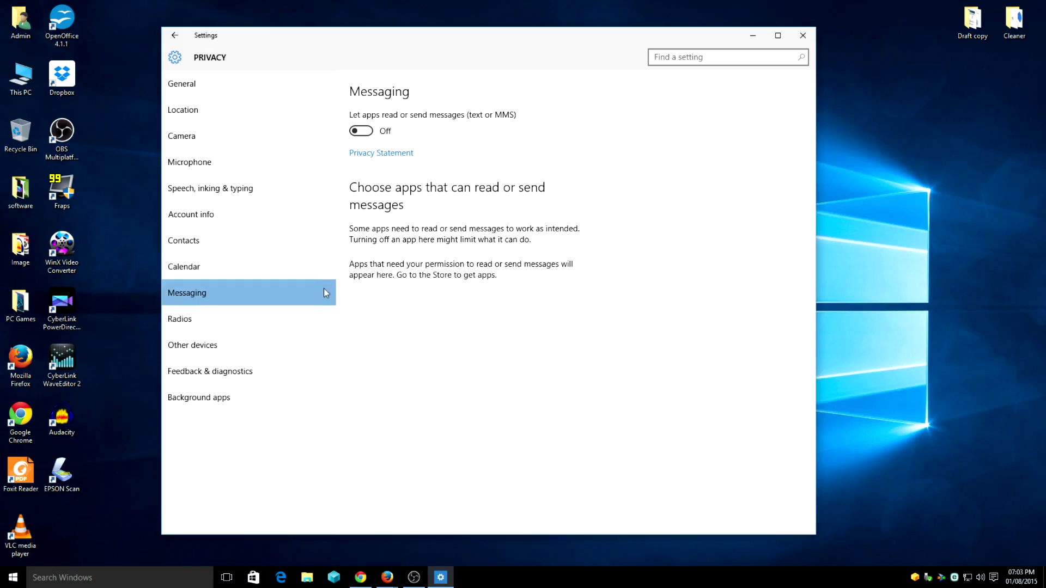
click(309, 317)
click(291, 354)
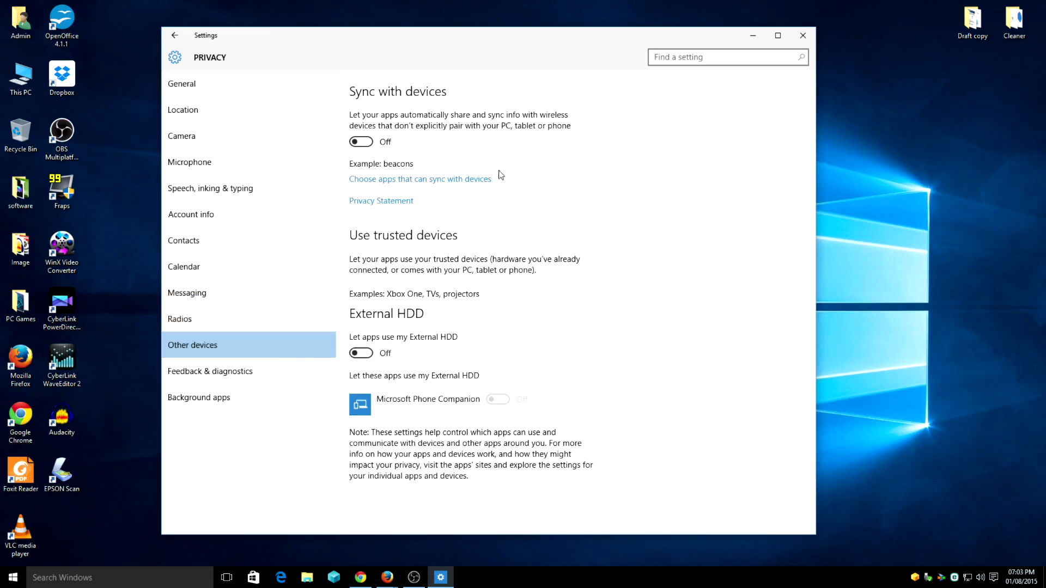
Step: Keep Feedback & diagnostics at Never for feedback requests and Basic for diagnostic data
click(264, 378)
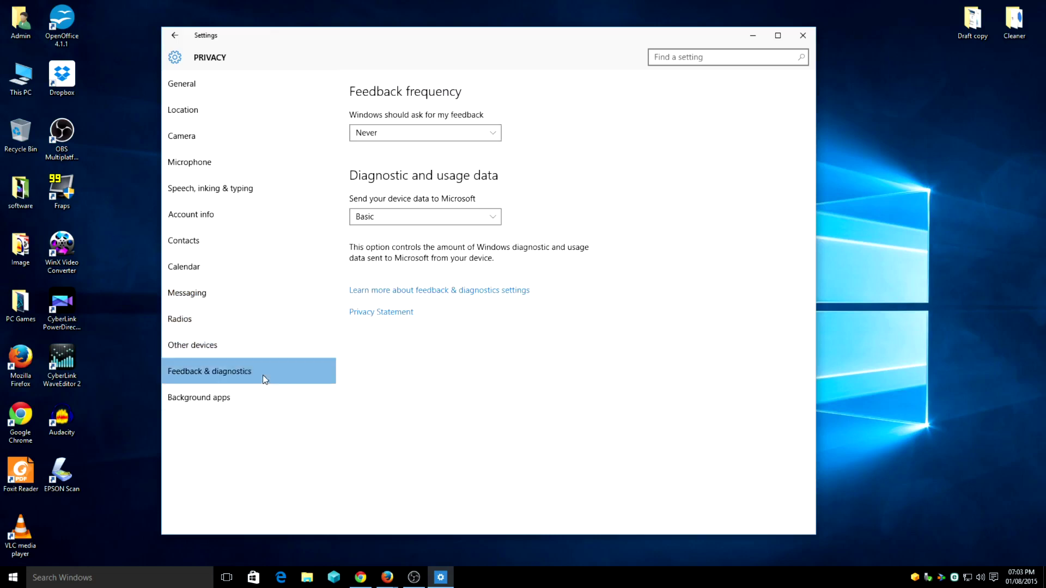
click(467, 132)
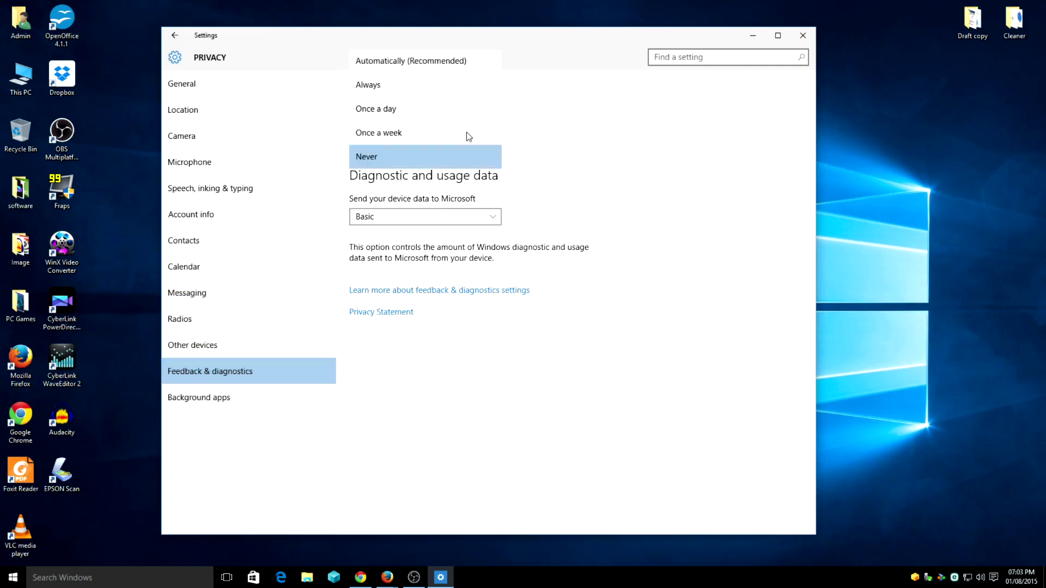
click(472, 154)
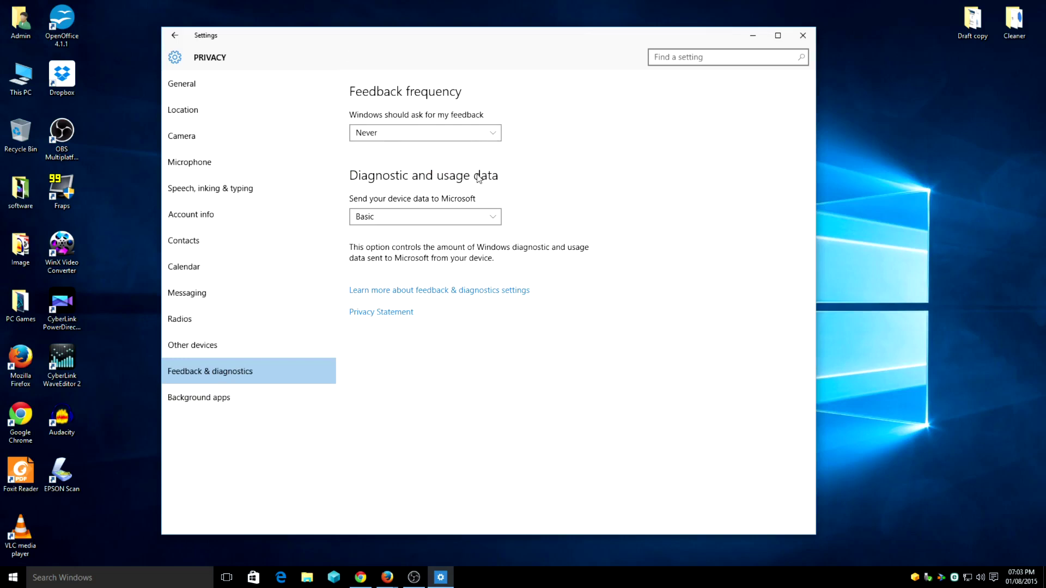
click(479, 213)
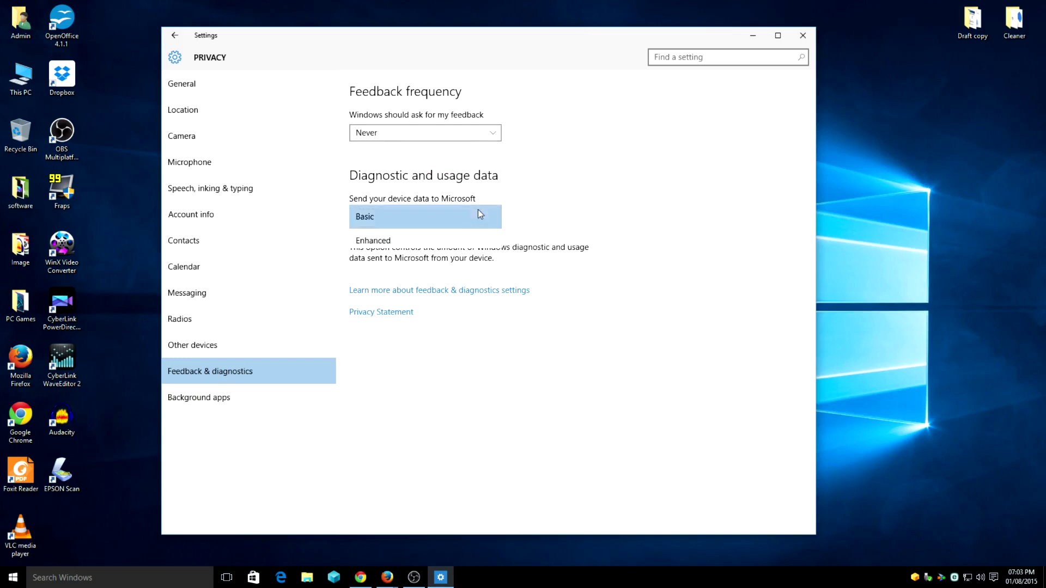
click(537, 198)
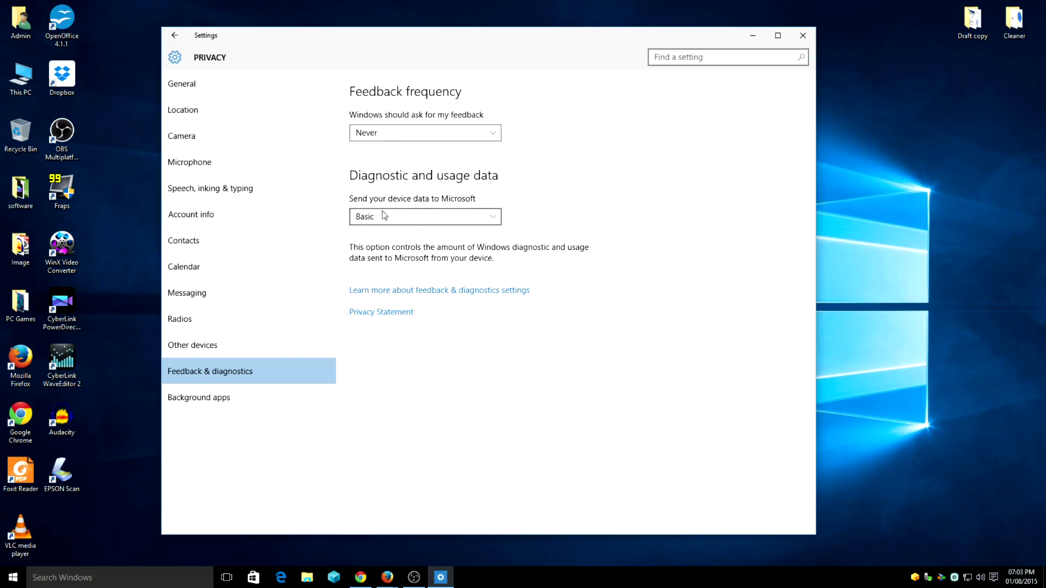
click(412, 217)
click(593, 187)
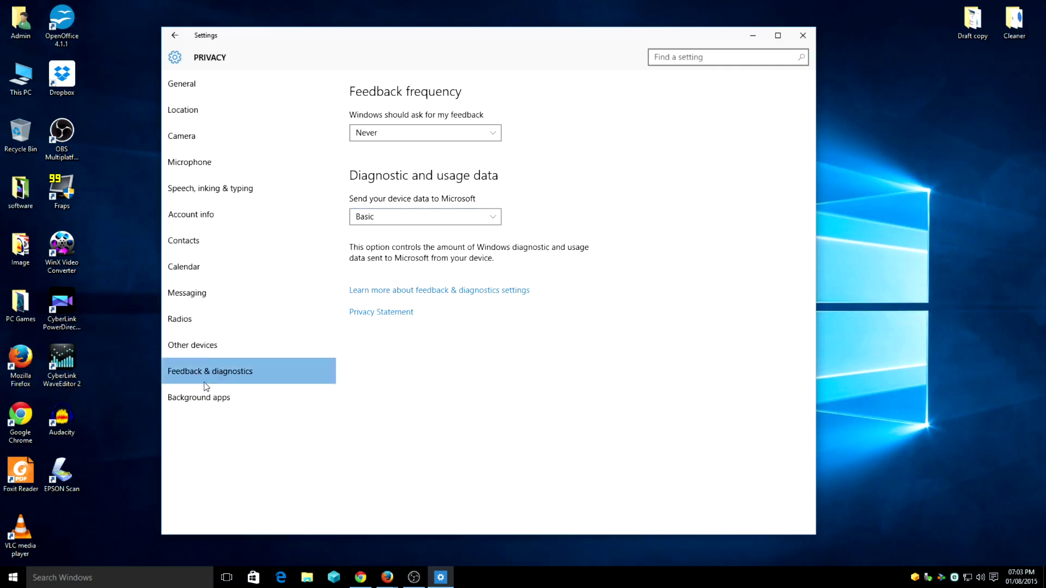
click(255, 398)
Step: Review the Background apps list, close Settings, and bring up the browser's ad preferences page
scroll(530, 240, down, 5)
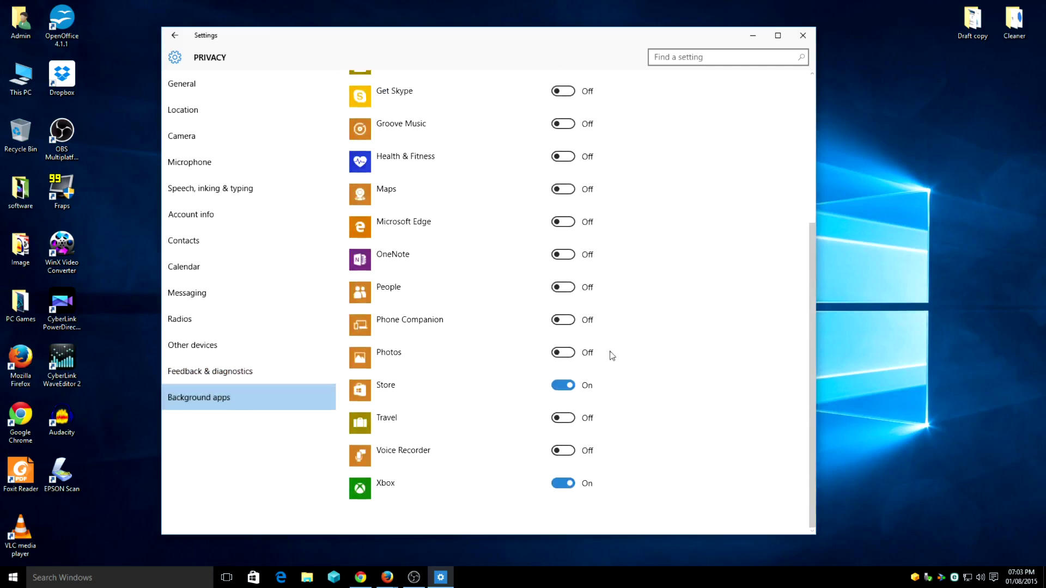
scroll(623, 366, up, 5)
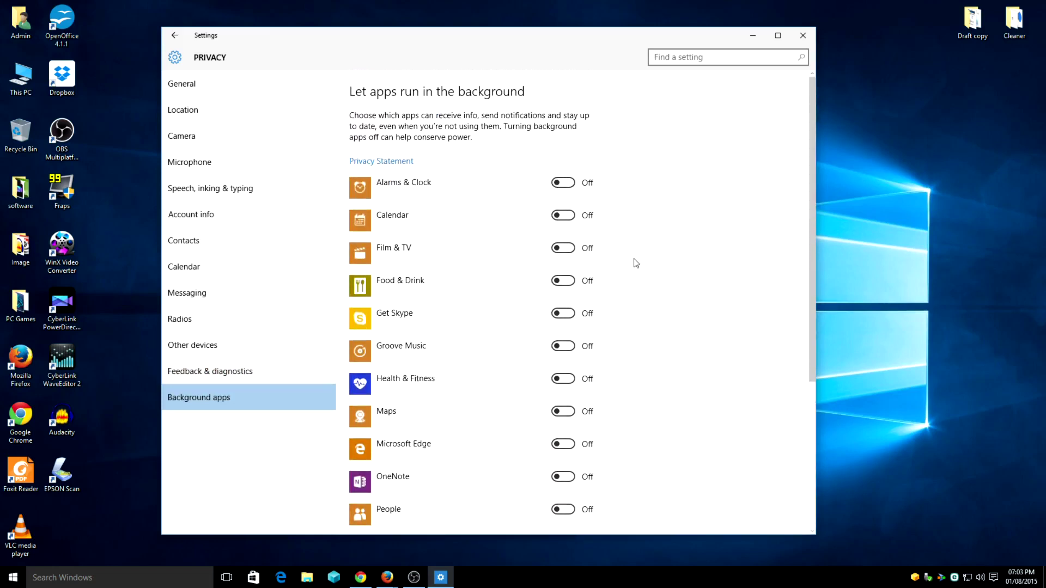
scroll(577, 249, down, 2)
scroll(604, 285, down, 3)
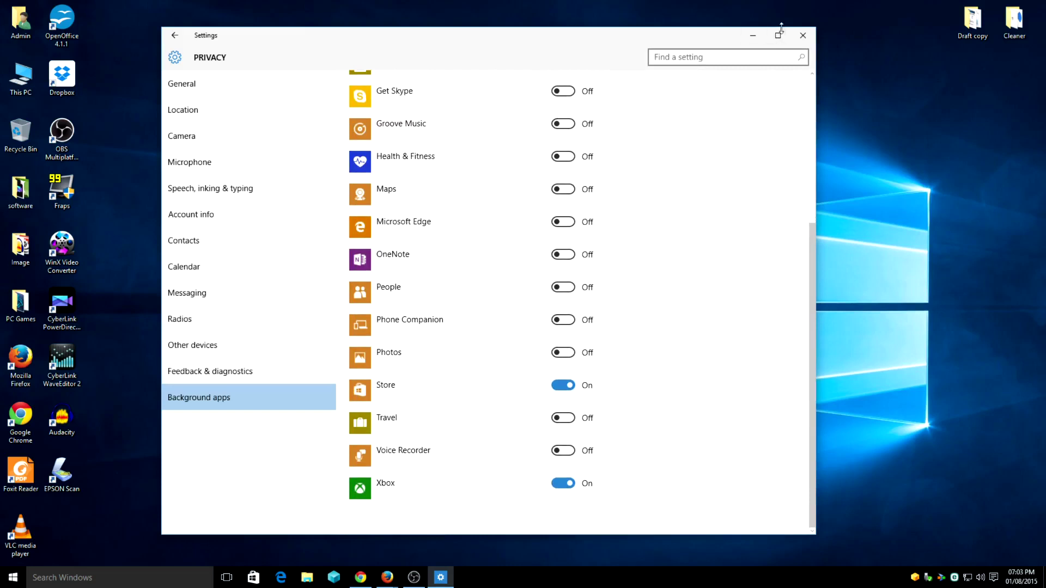
click(802, 35)
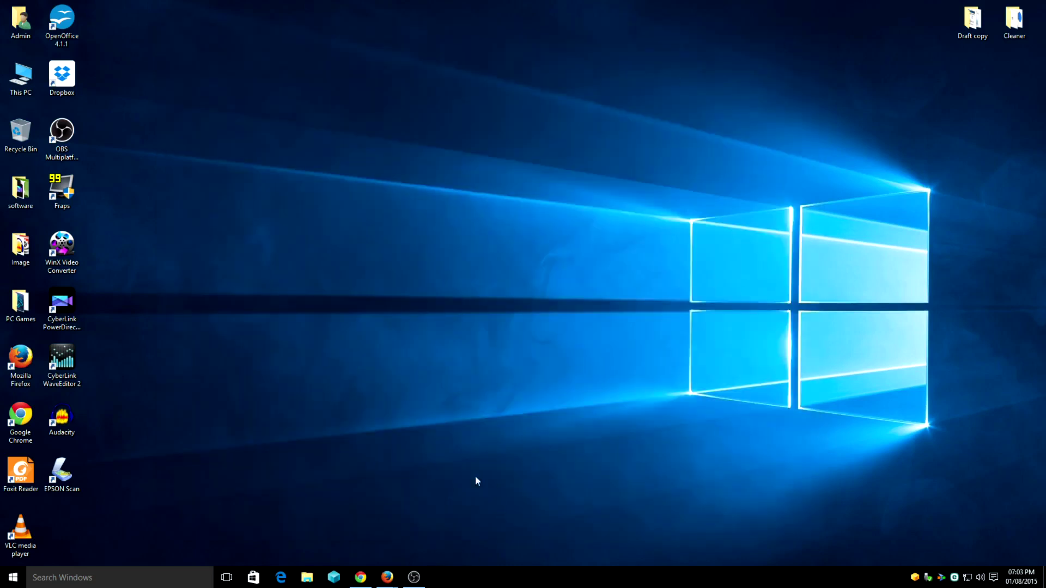
click(360, 577)
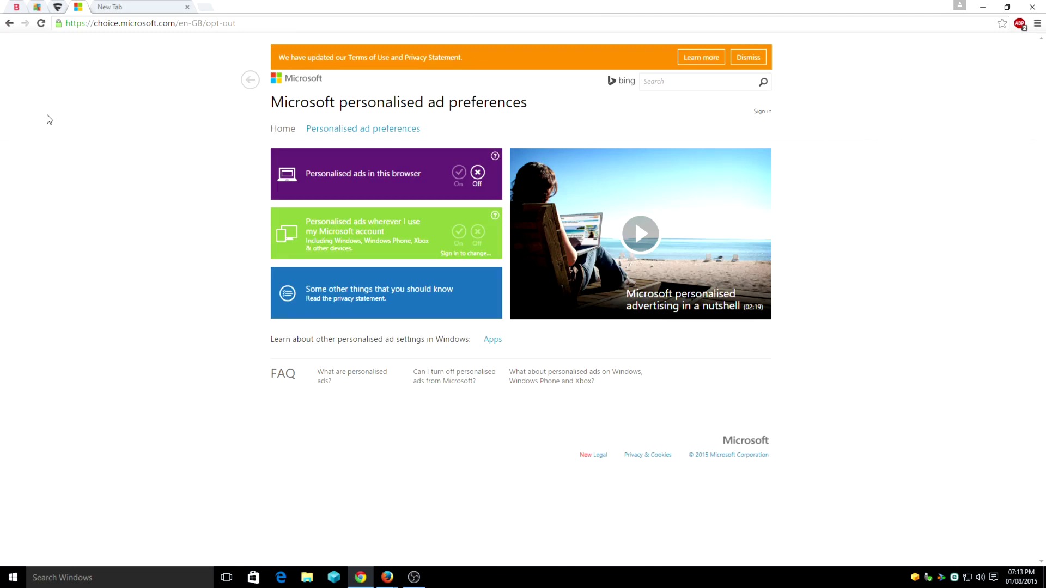
Step: Compare the Bitdefender, AVG and F-Secure security pages, ending on Bitdefender Total Security 2015
click(15, 8)
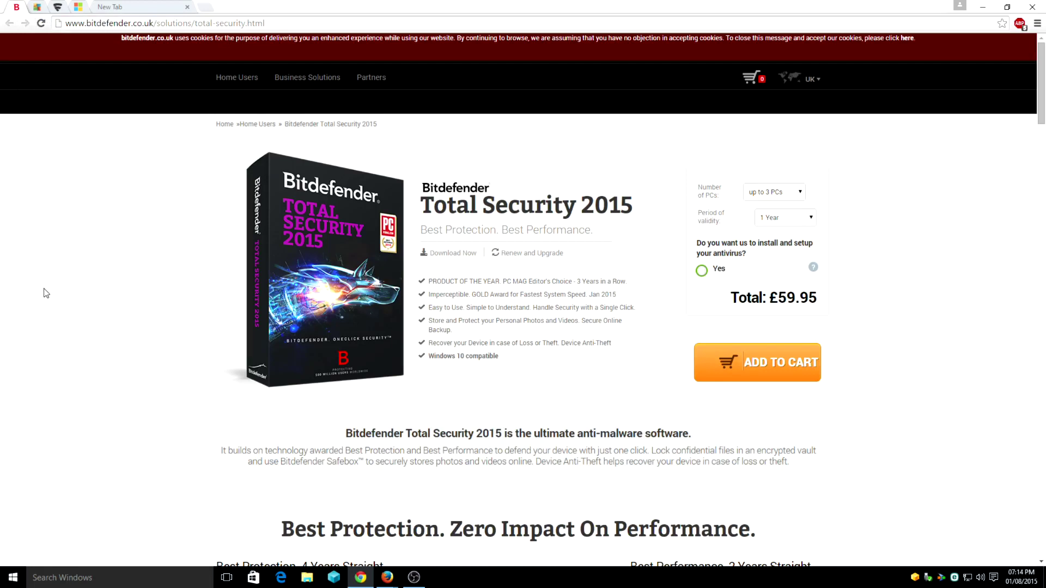
scroll(48, 291, down, 1)
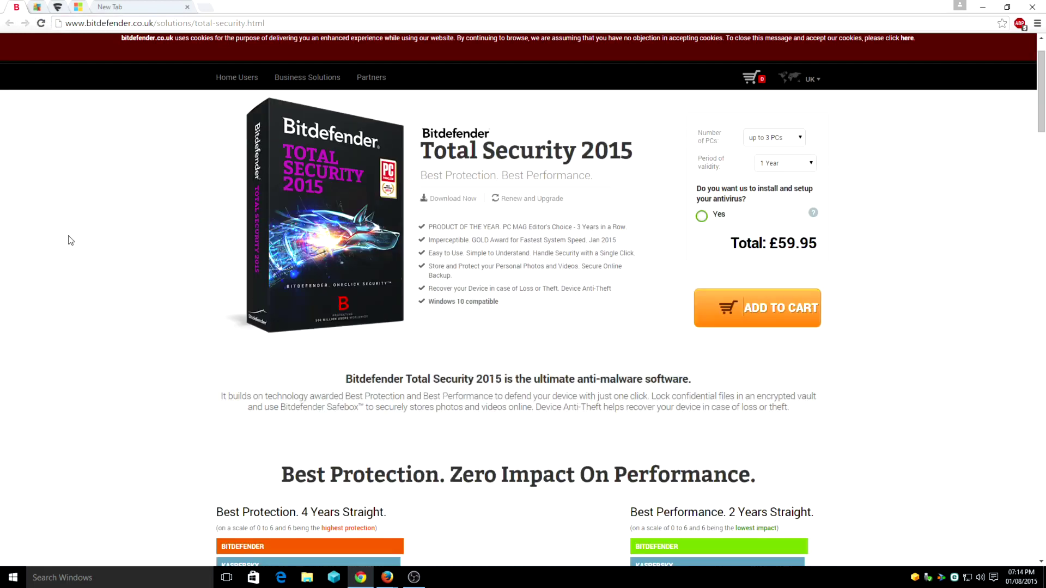
click(38, 9)
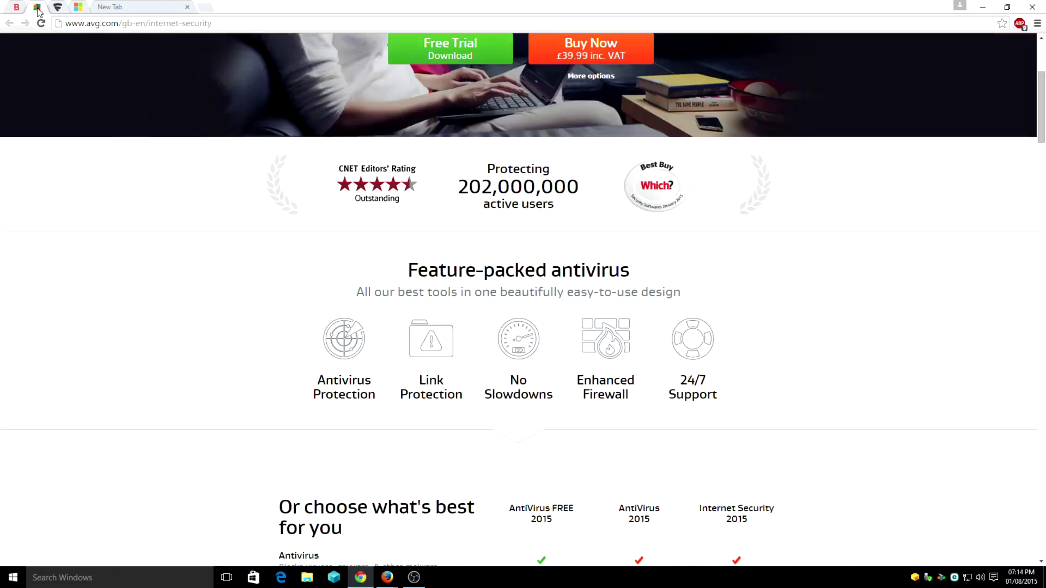
scroll(168, 365, up, 3)
scroll(726, 395, down, 3)
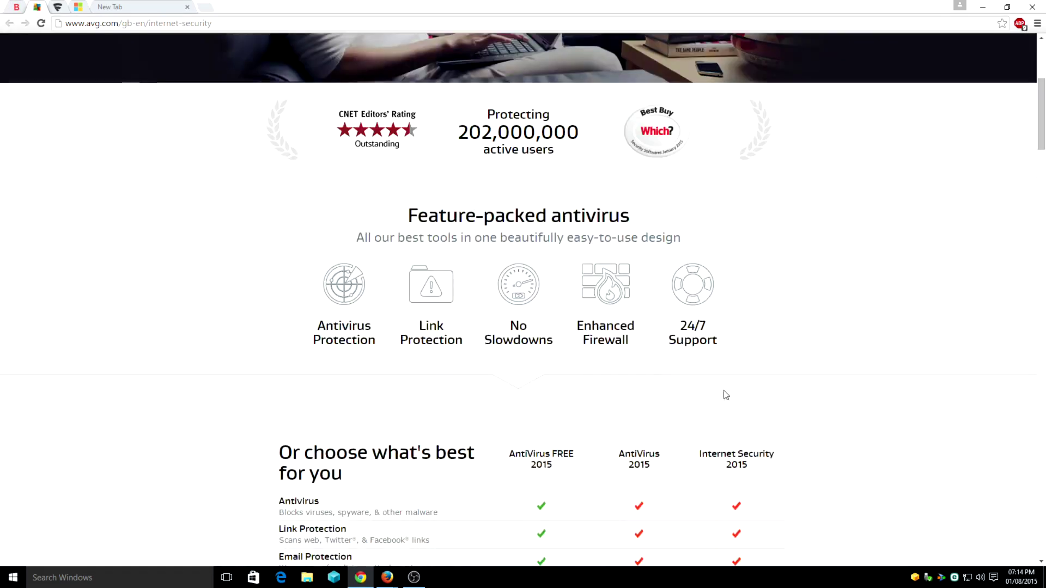
click(57, 7)
scroll(234, 245, up, 1)
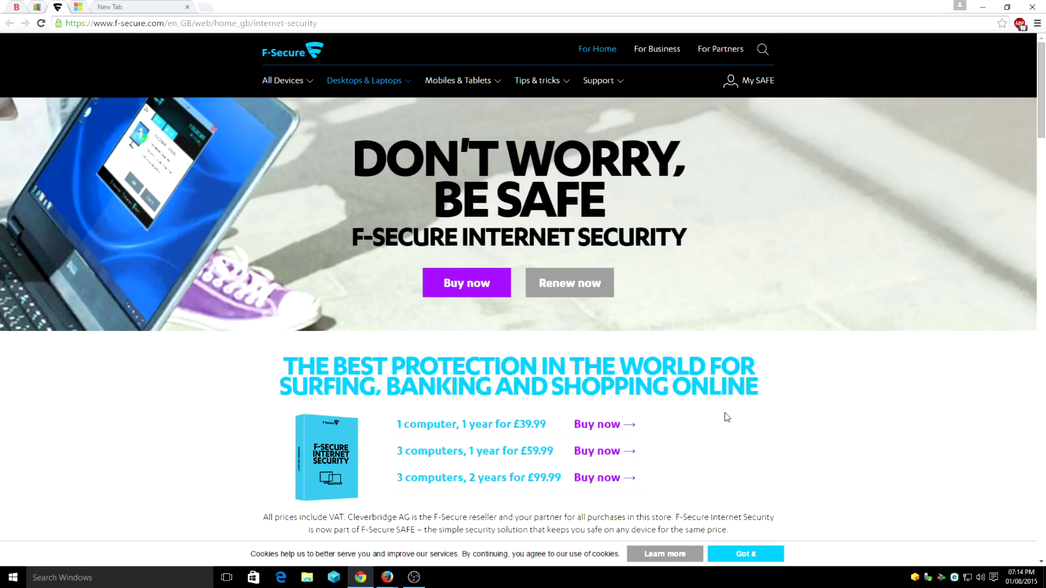
click(19, 7)
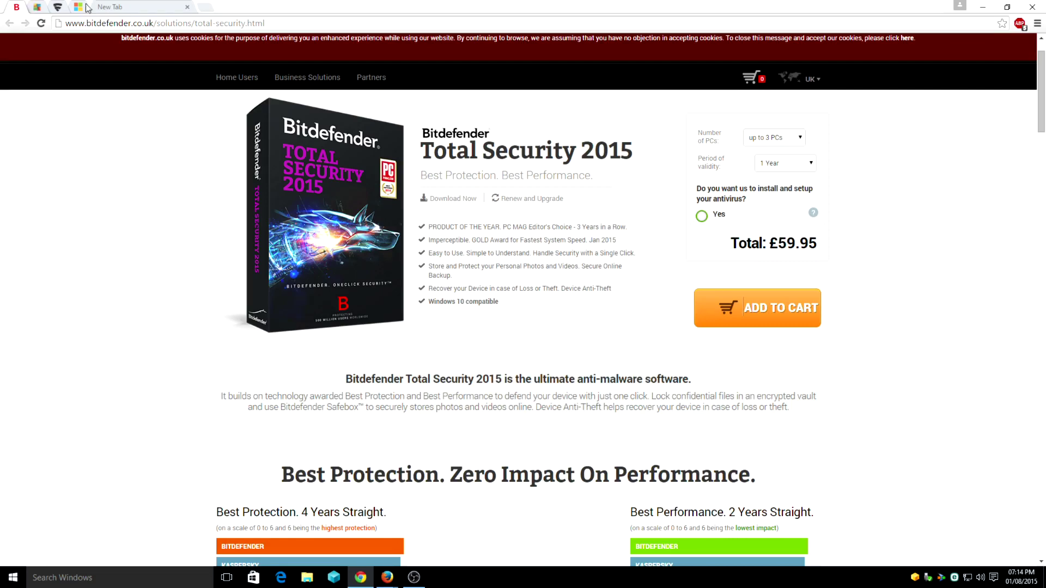
scroll(574, 476, up, 1)
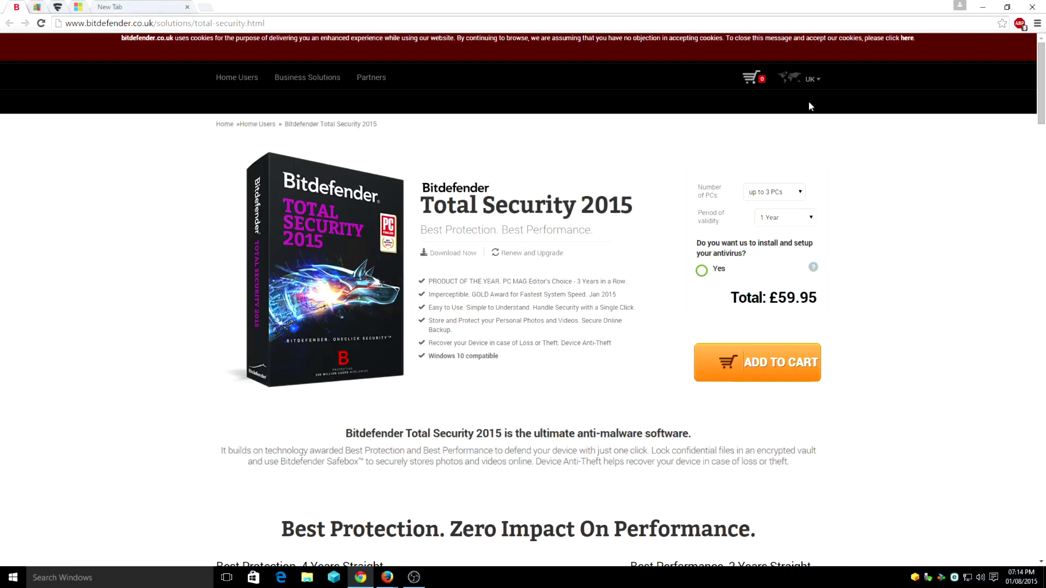
Step: Minimise Chrome, confirm device location is off in Privacy Location, and close Settings
click(984, 6)
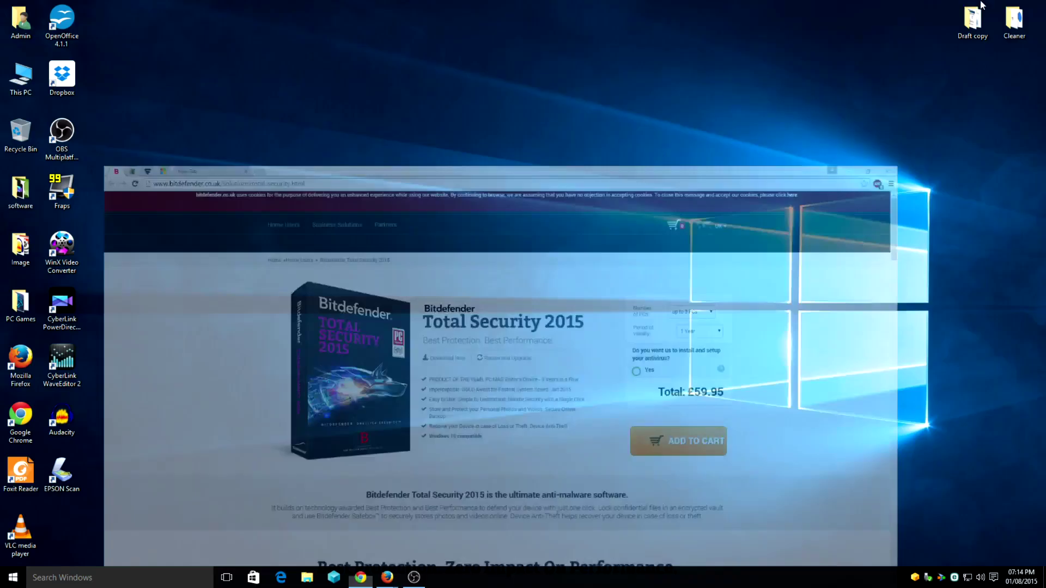
click(994, 578)
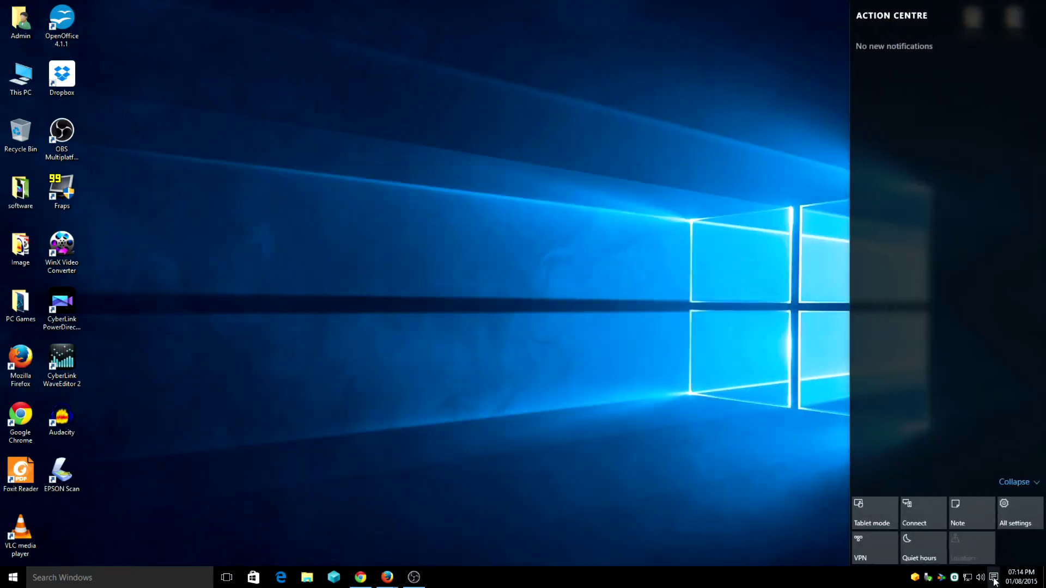
click(1020, 512)
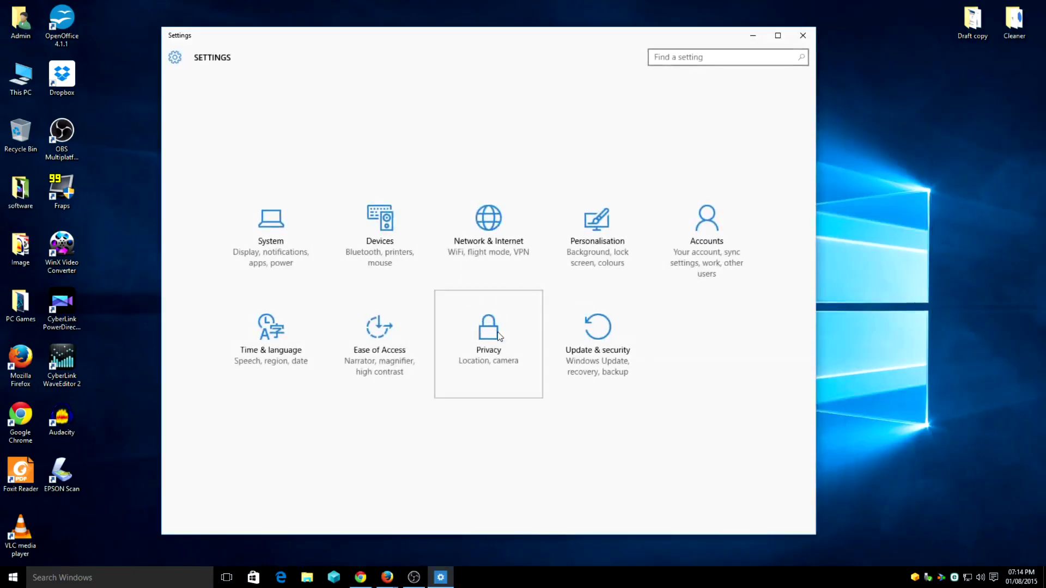
click(496, 348)
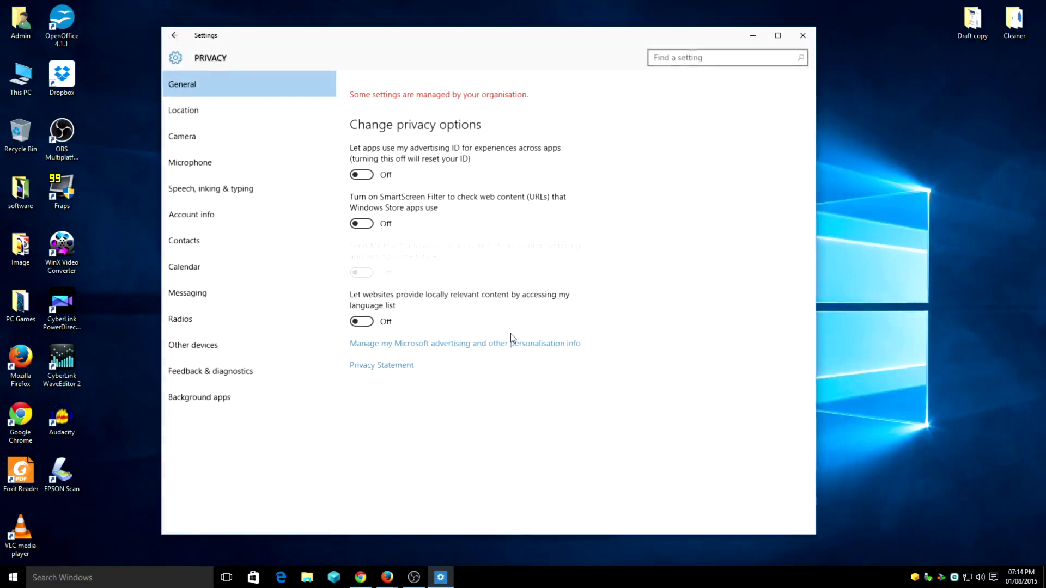
click(280, 112)
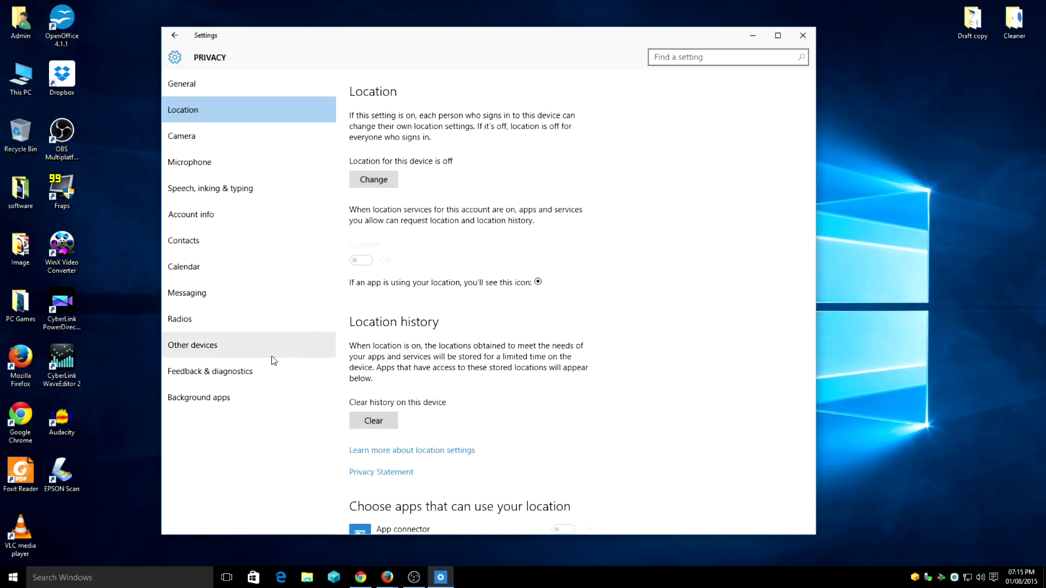
click(802, 35)
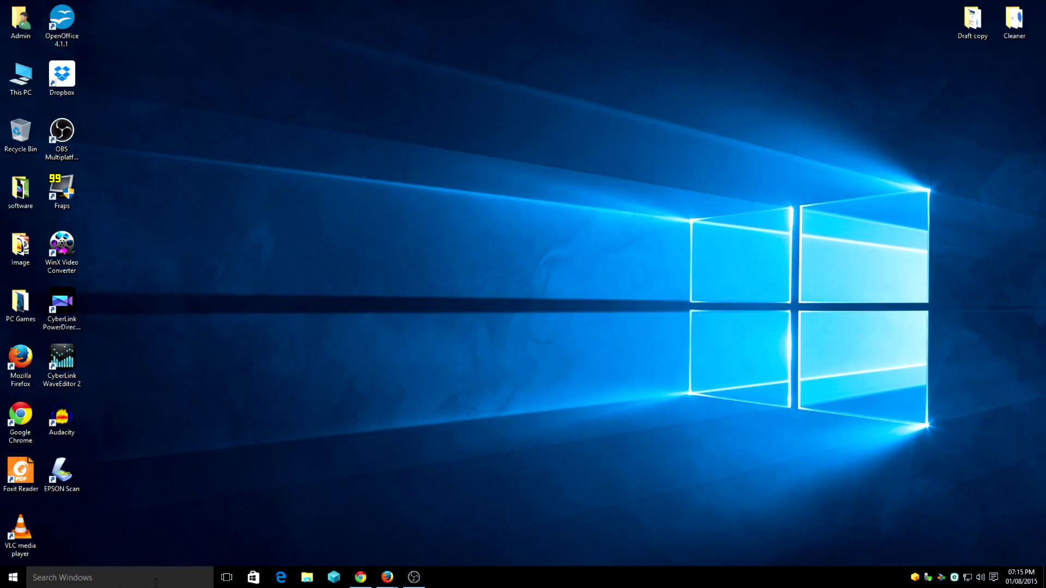
right_click(493, 578)
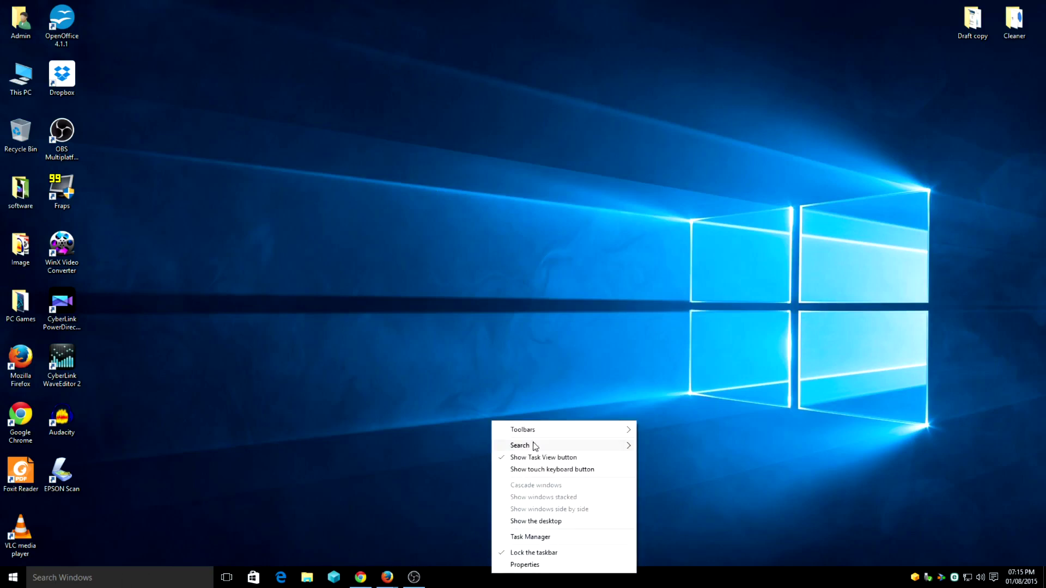
mouse_move(564, 445)
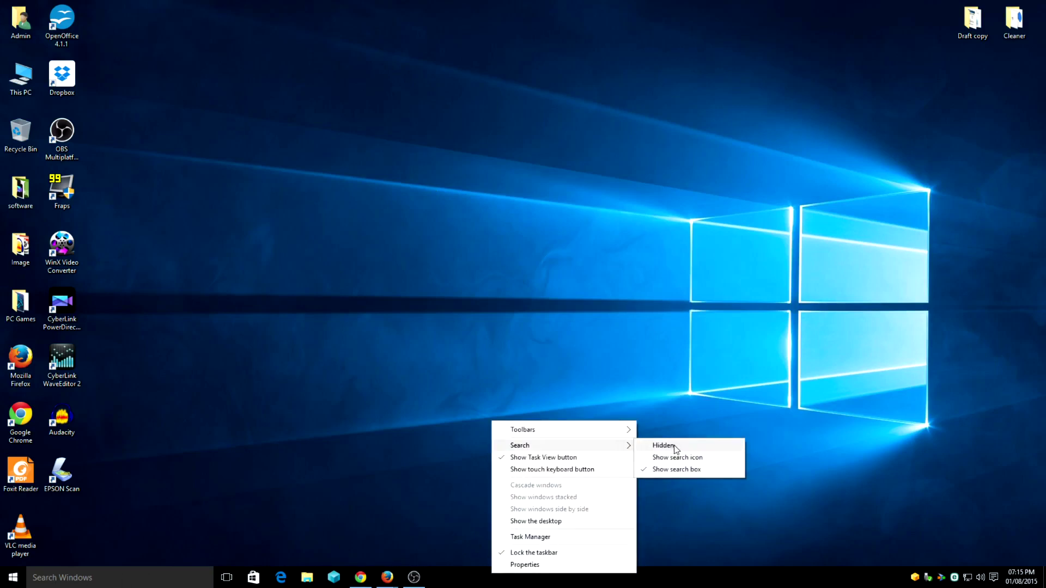
Step: Set the taskbar Search option to Hidden so the search box disappears
click(675, 449)
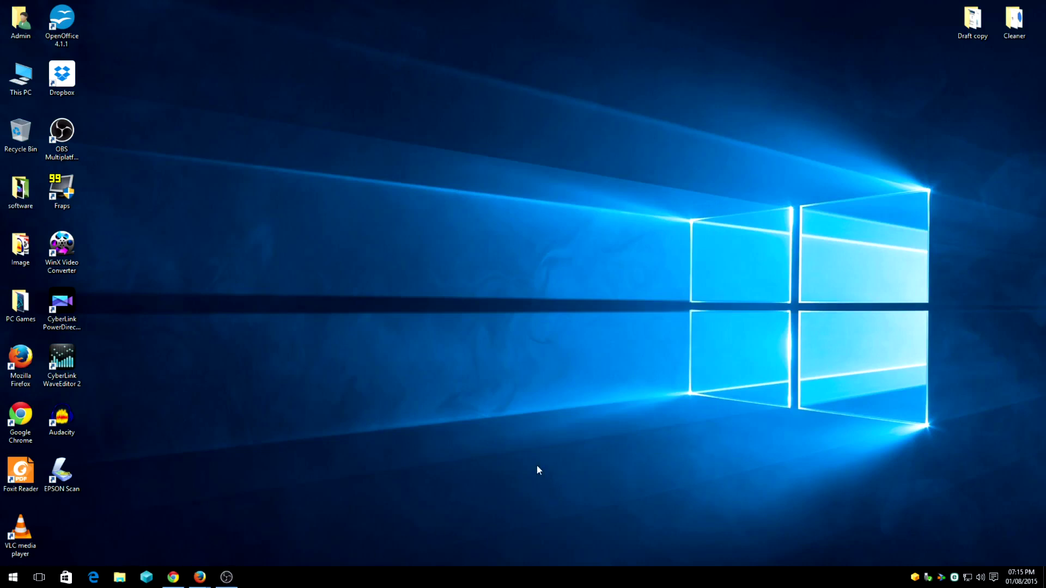